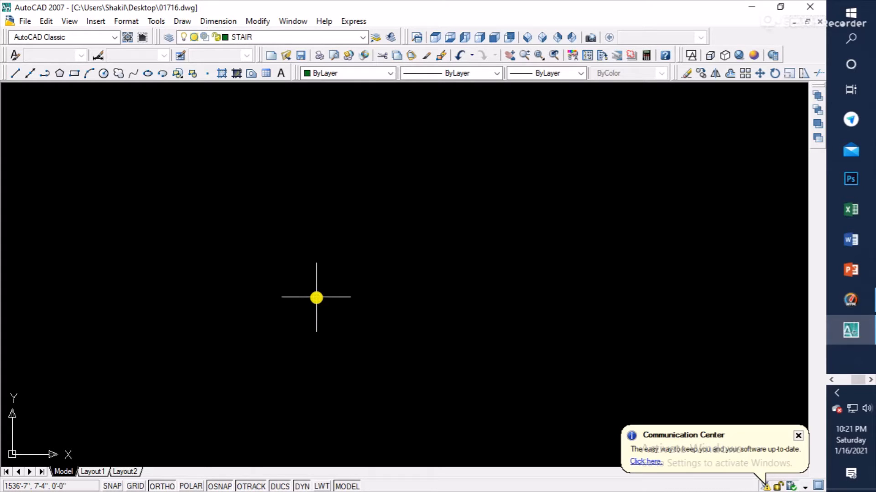
{"action": "left_click", "coordinate": [383, 287]}
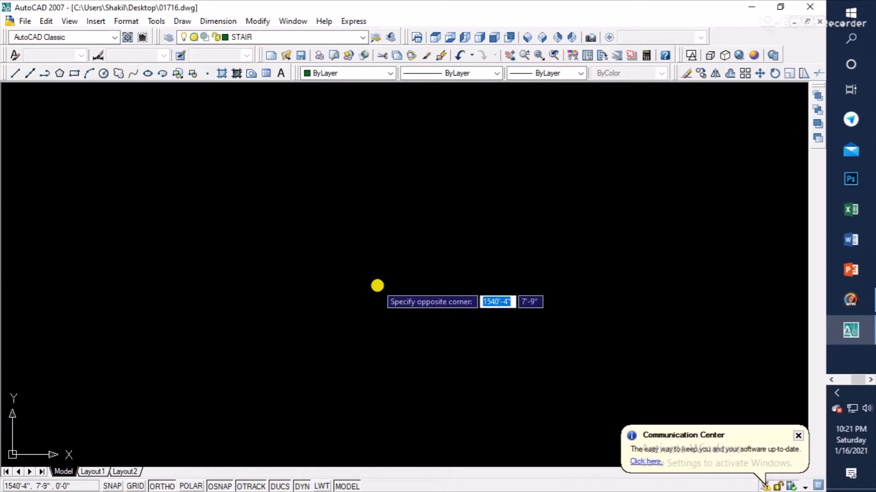
{"action": "left_click", "coordinate": [378, 285]}
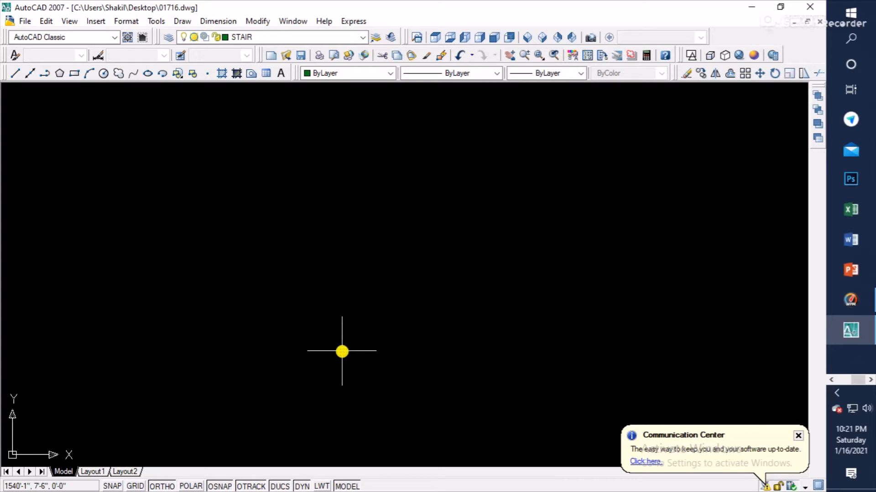
Step: Draw a horizontal line 4' long in the empty drawing as the first stair tread
{"action": "type", "text": "l"}
{"action": "key", "text": "Return"}
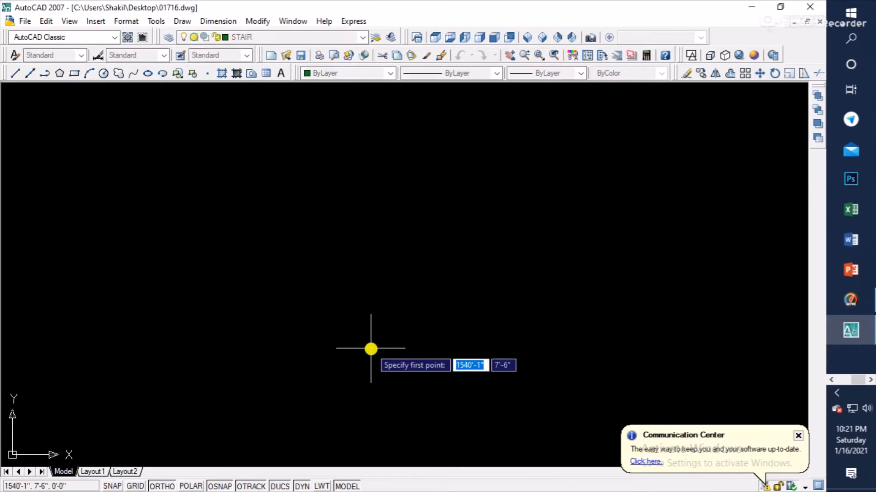
{"action": "left_click", "coordinate": [270, 268]}
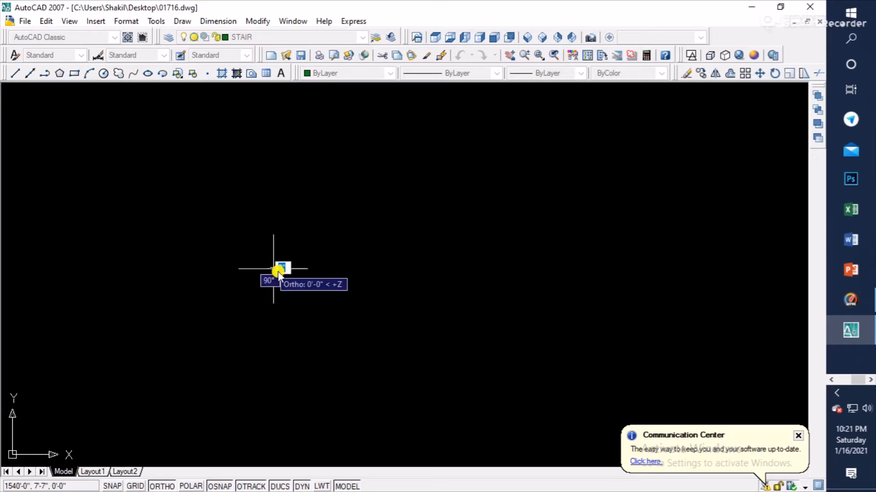
{"action": "scroll", "coordinate": [432, 292], "scroll_direction": "up", "scroll_amount": 2}
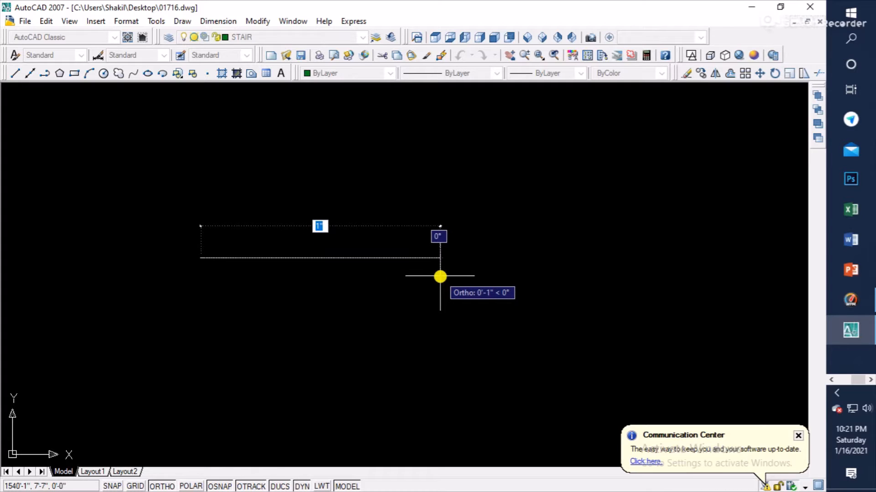
{"action": "type", "text": "4"}
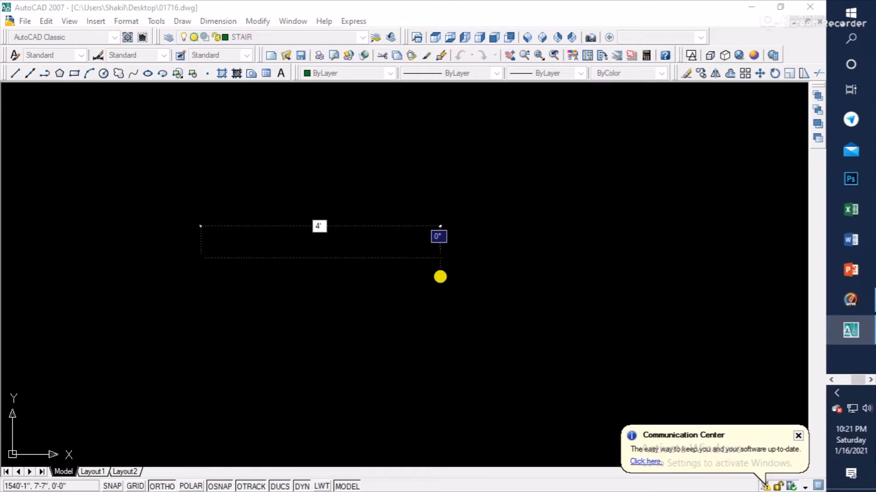
{"action": "key", "text": "Return"}
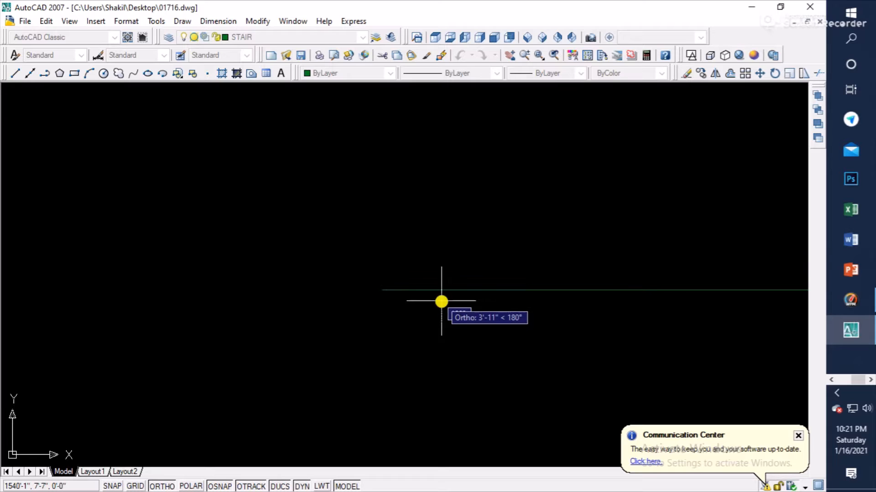
{"action": "mouse_move", "coordinate": [376, 273]}
{"action": "middle_mouse_down"}
{"action": "mouse_move", "coordinate": [273, 258]}
{"action": "mouse_move", "coordinate": [376, 289]}
{"action": "middle_mouse_up"}
{"action": "middle_click_drag", "start_coordinate": [404, 319], "coordinate": [260, 287]}
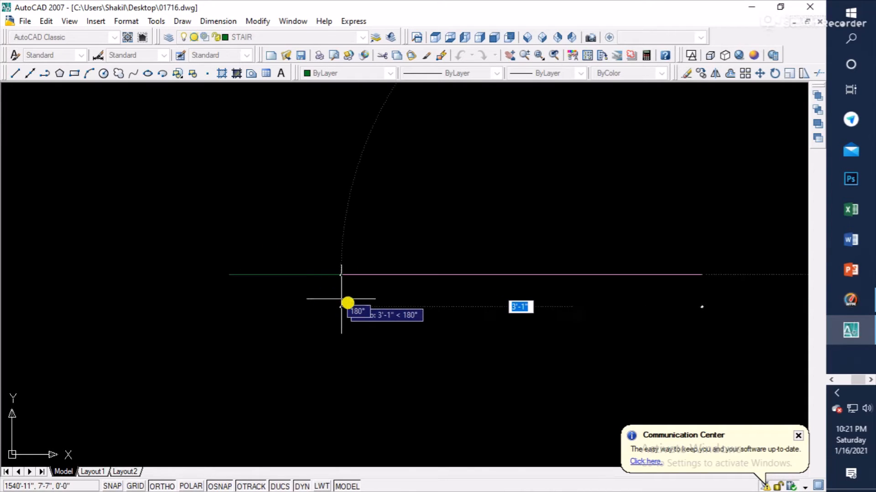
{"action": "scroll", "coordinate": [379, 310], "scroll_direction": "down", "scroll_amount": 2}
{"action": "scroll", "coordinate": [405, 319], "scroll_direction": "down", "scroll_amount": 4}
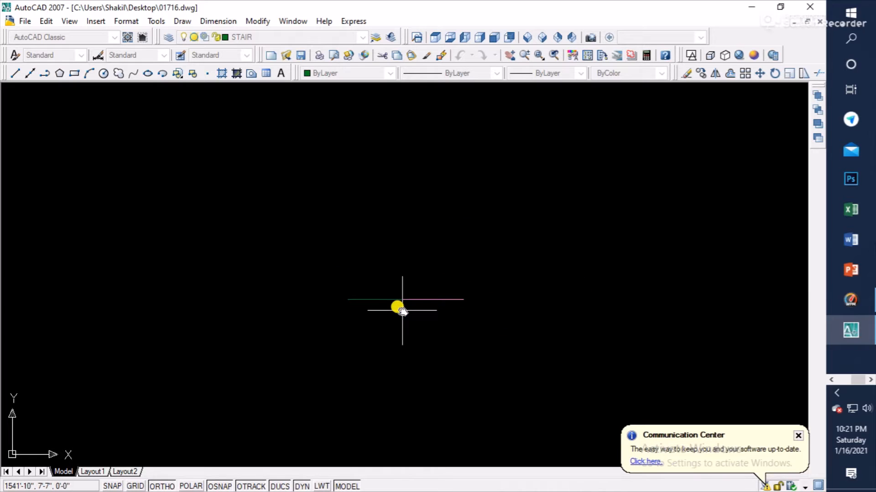
{"action": "scroll", "coordinate": [403, 309], "scroll_direction": "up", "scroll_amount": 2}
{"action": "key", "text": "Escape"}
{"action": "scroll", "coordinate": [428, 297], "scroll_direction": "up", "scroll_amount": 3}
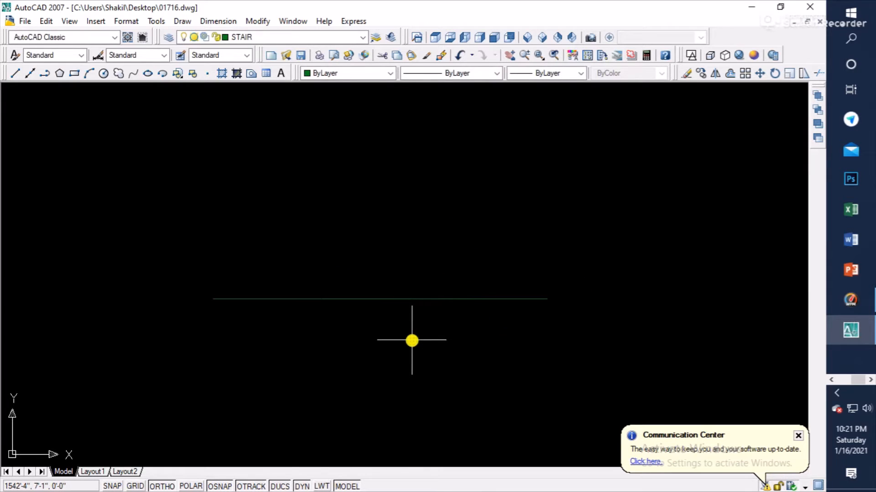
Step: Offset the tread line upward nine times at 10" spacing, each from the previous copy, to form the first stair flight
{"action": "mouse_move", "coordinate": [411, 340]}
{"action": "middle_mouse_down"}
{"action": "mouse_move", "coordinate": [448, 338]}
{"action": "mouse_move", "coordinate": [429, 308]}
{"action": "mouse_move", "coordinate": [426, 350]}
{"action": "middle_mouse_up"}
{"action": "scroll", "coordinate": [447, 330], "scroll_direction": "down", "scroll_amount": 4}
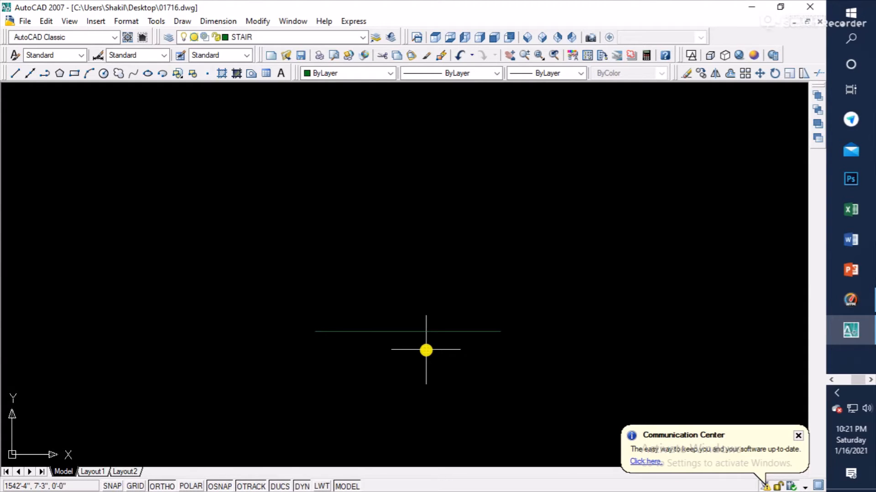
{"action": "type", "text": "o"}
{"action": "key", "text": "Return"}
{"action": "type", "text": "10"}
{"action": "key", "text": "Return"}
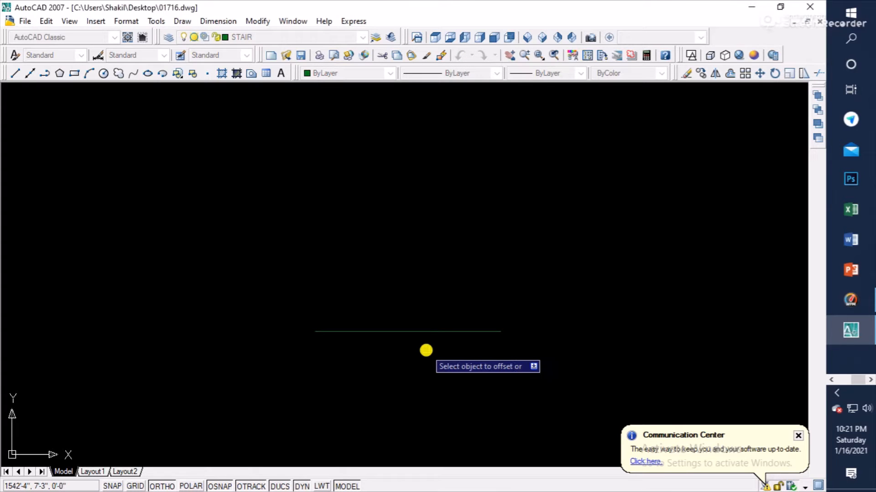
{"action": "left_click", "coordinate": [433, 332]}
{"action": "left_click", "coordinate": [426, 307]}
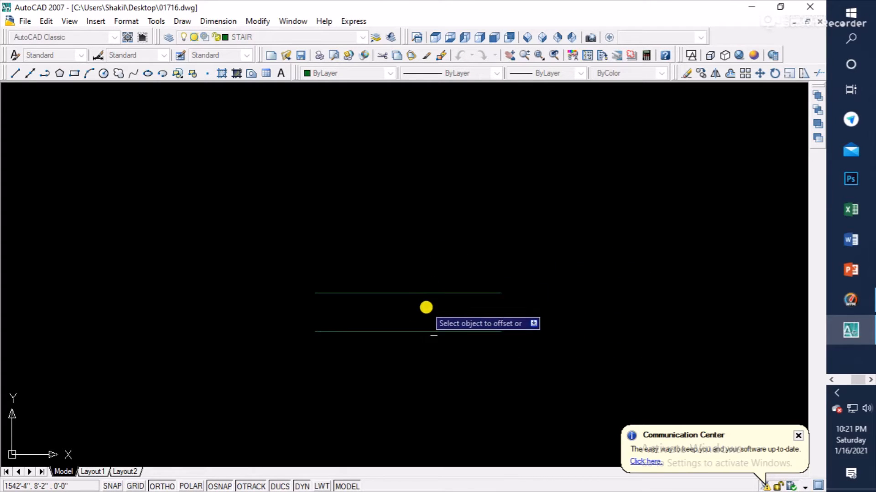
{"action": "left_click", "coordinate": [439, 294]}
{"action": "left_click", "coordinate": [443, 260]}
{"action": "left_click", "coordinate": [445, 255]}
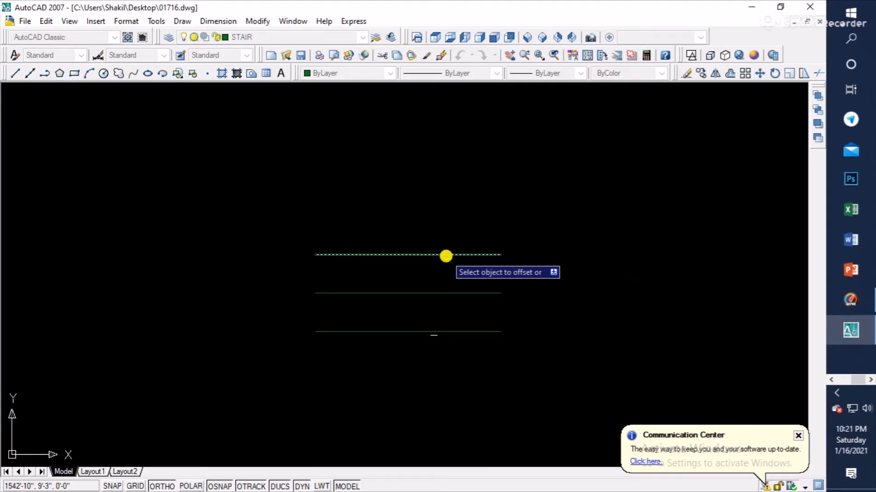
{"action": "left_click", "coordinate": [447, 226]}
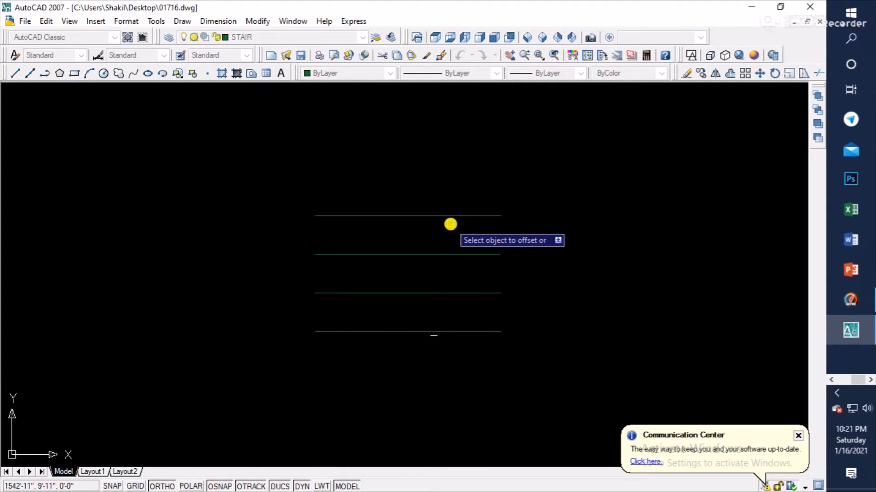
{"action": "left_click", "coordinate": [451, 216]}
{"action": "left_click", "coordinate": [452, 203]}
{"action": "scroll", "coordinate": [514, 218], "scroll_direction": "down", "scroll_amount": 4}
{"action": "middle_click_drag", "start_coordinate": [514, 217], "coordinate": [465, 260]}
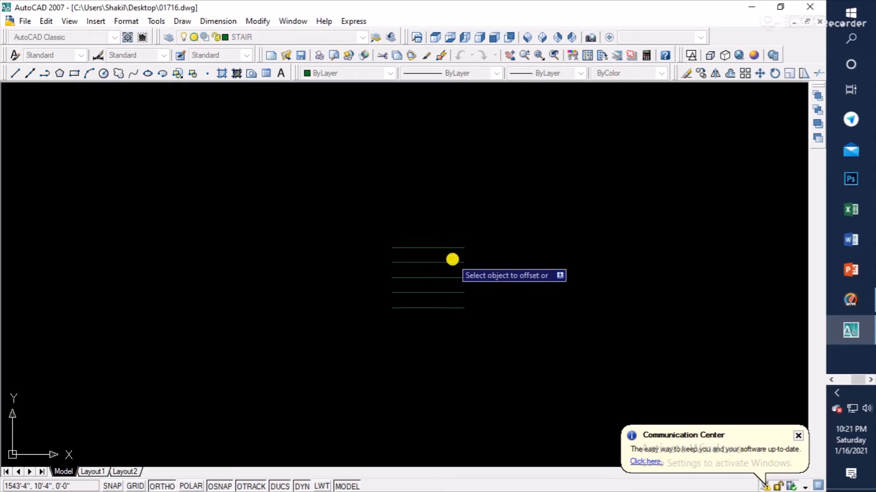
{"action": "left_click", "coordinate": [452, 248]}
{"action": "left_click", "coordinate": [450, 226]}
{"action": "left_click", "coordinate": [450, 231]}
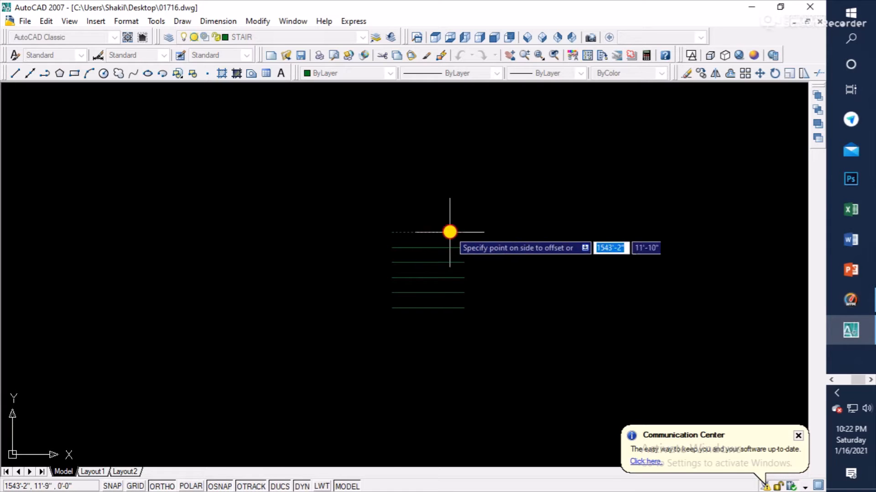
{"action": "left_click", "coordinate": [449, 224]}
{"action": "left_click", "coordinate": [450, 218]}
{"action": "left_click", "coordinate": [451, 208]}
{"action": "left_click", "coordinate": [451, 202]}
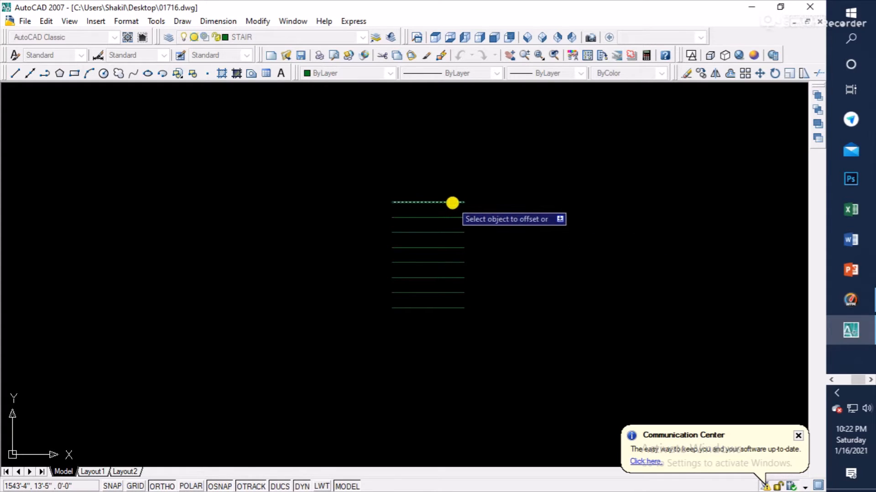
{"action": "left_click", "coordinate": [454, 194]}
{"action": "left_click", "coordinate": [457, 187]}
{"action": "left_click", "coordinate": [461, 182]}
{"action": "scroll", "coordinate": [474, 205], "scroll_direction": "down", "scroll_amount": 4}
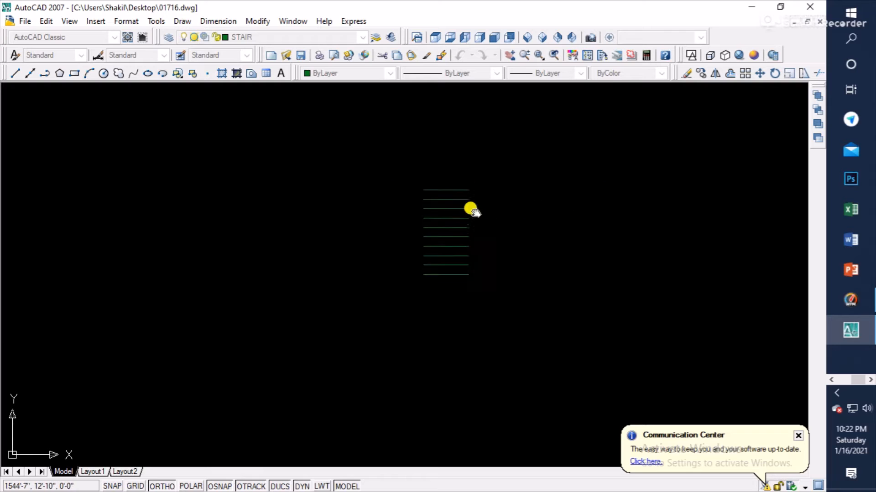
{"action": "middle_click_drag", "start_coordinate": [471, 210], "coordinate": [468, 264]}
{"action": "scroll", "coordinate": [453, 269], "scroll_direction": "up", "scroll_amount": 3}
{"action": "middle_click_drag", "start_coordinate": [486, 299], "coordinate": [474, 315]}
{"action": "scroll", "coordinate": [510, 340], "scroll_direction": "up", "scroll_amount": 2}
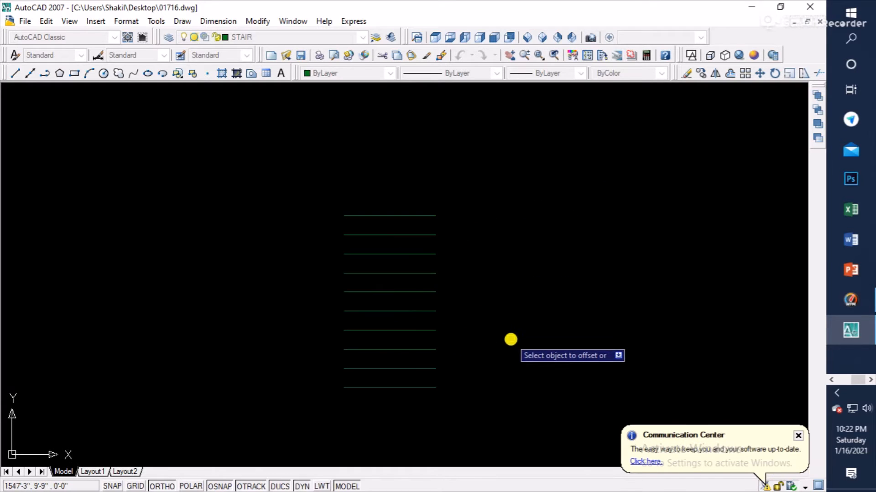
{"action": "middle_click_drag", "start_coordinate": [510, 341], "coordinate": [496, 336]}
{"action": "key", "text": "Escape"}
Step: Offset the topmost tread line 4' upward to mark the far edge of the landing
{"action": "type", "text": "o"}
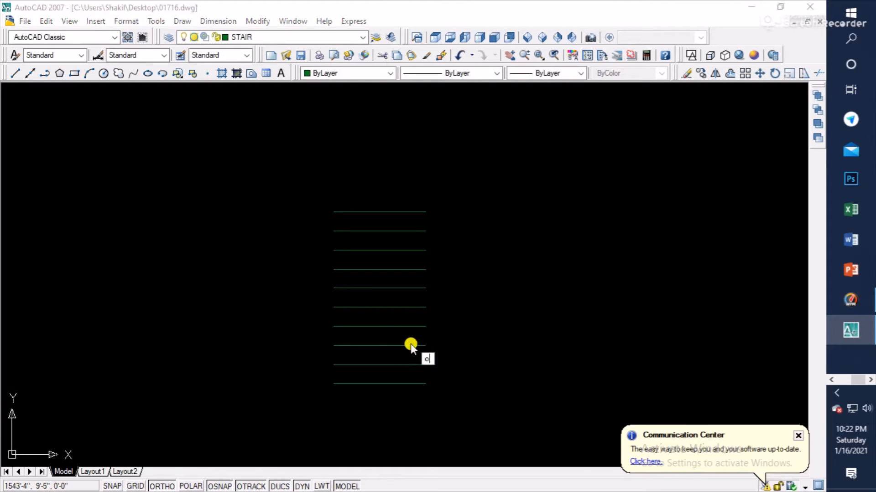
{"action": "key", "text": "Return"}
{"action": "type", "text": "4"}
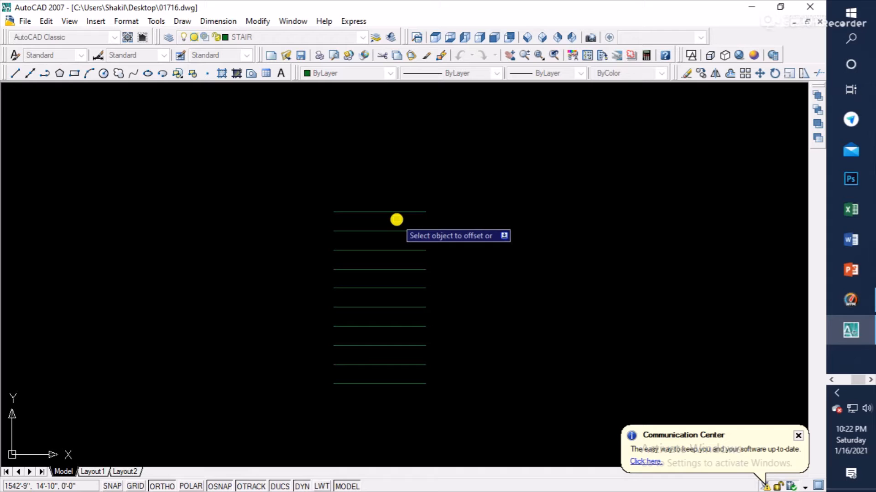
{"action": "left_click", "coordinate": [397, 213]}
{"action": "left_click", "coordinate": [403, 162]}
{"action": "scroll", "coordinate": [427, 180], "scroll_direction": "down", "scroll_amount": 2}
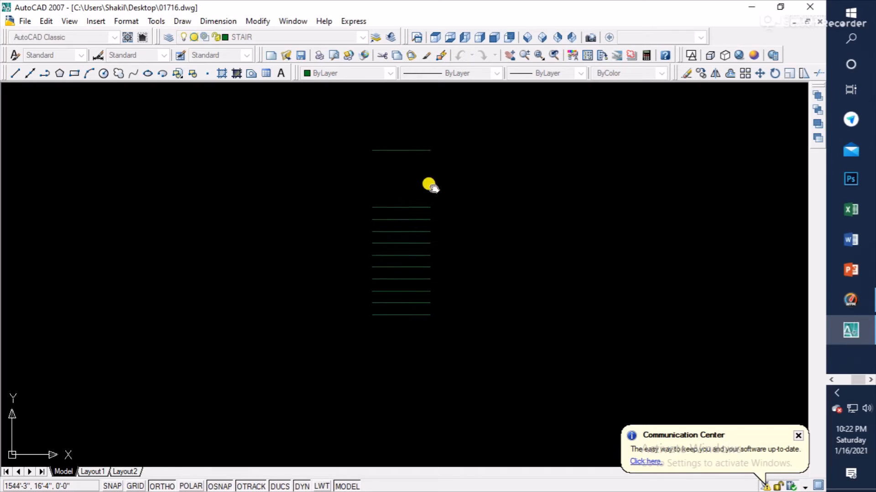
{"action": "middle_click_drag", "start_coordinate": [429, 185], "coordinate": [405, 246]}
{"action": "key", "text": "Escape"}
Step: Draw a vertical line joining the right ends of the landing's upper edge and the topmost tread
{"action": "scroll", "coordinate": [412, 325], "scroll_direction": "up", "scroll_amount": 1}
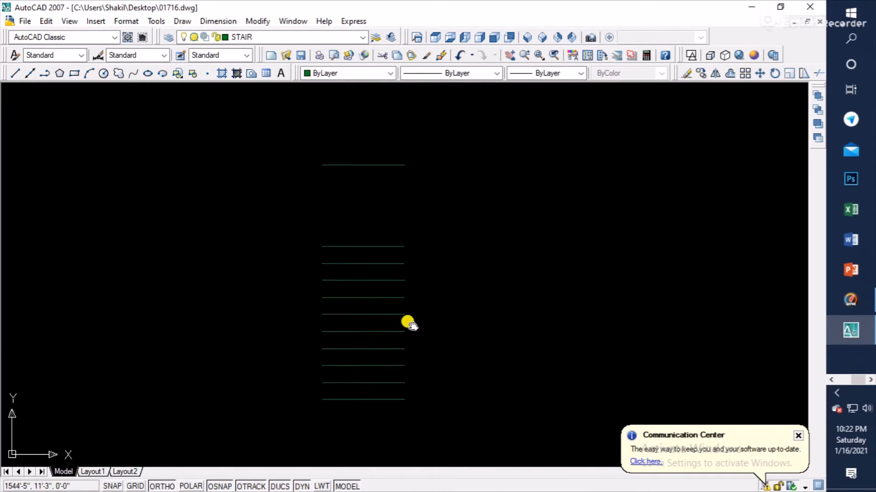
{"action": "middle_click_drag", "start_coordinate": [411, 324], "coordinate": [426, 317]}
{"action": "type", "text": "l"}
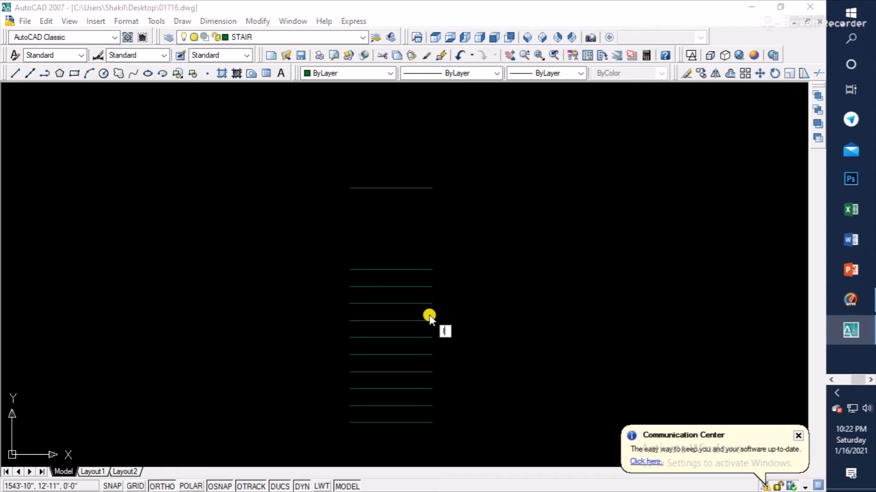
{"action": "key", "text": "Return"}
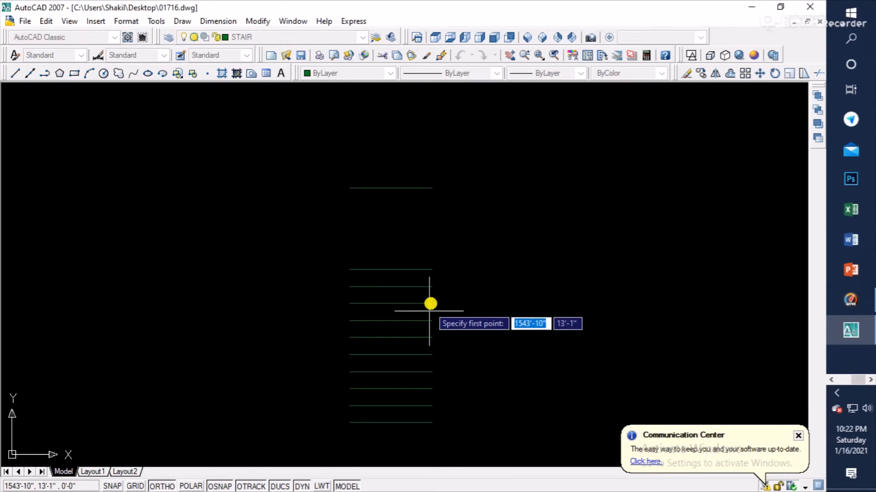
{"action": "left_click", "coordinate": [432, 187]}
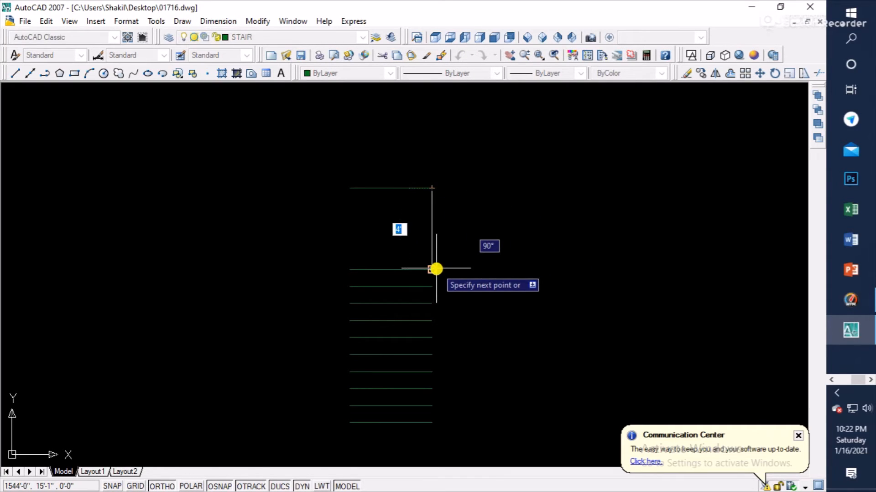
{"action": "left_click", "coordinate": [432, 269]}
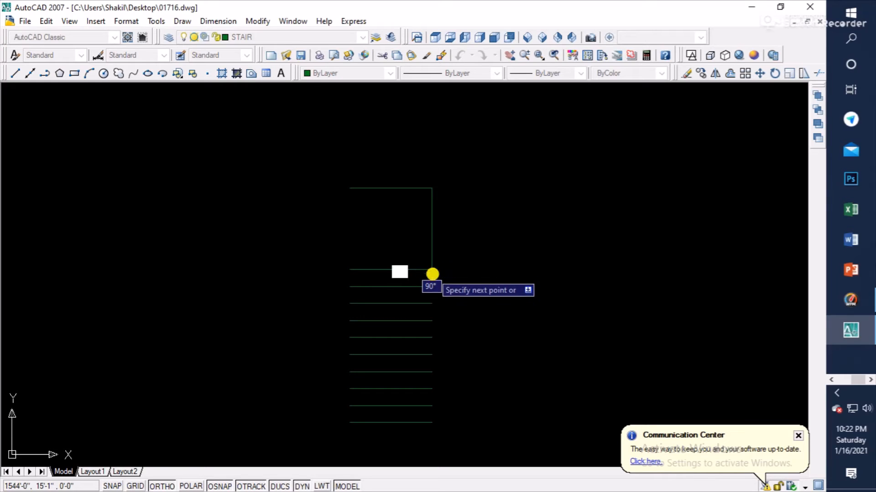
{"action": "key", "text": "Return"}
Step: Offset the landing's right vertical edge to the right ten times at 10" spacing, each from the previous copy, to form the second flight
{"action": "scroll", "coordinate": [440, 238], "scroll_direction": "up", "scroll_amount": 2}
{"action": "scroll", "coordinate": [431, 251], "scroll_direction": "down", "scroll_amount": 3}
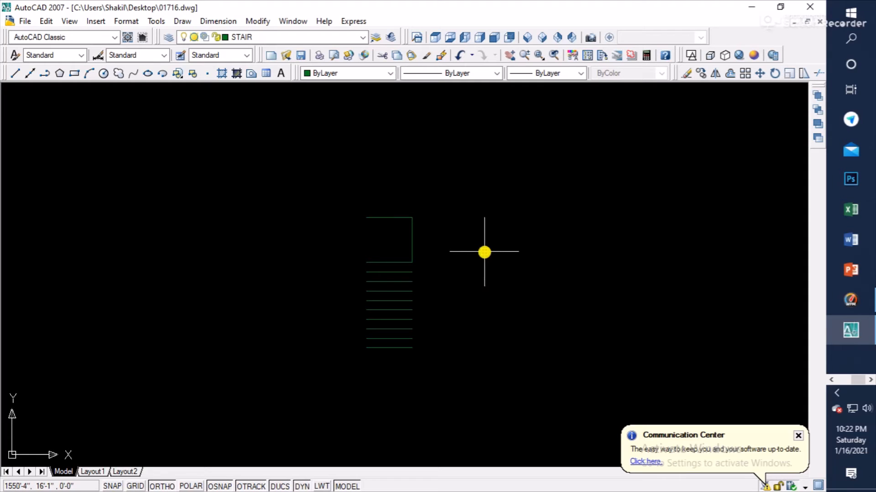
{"action": "scroll", "coordinate": [478, 251], "scroll_direction": "up", "scroll_amount": 1}
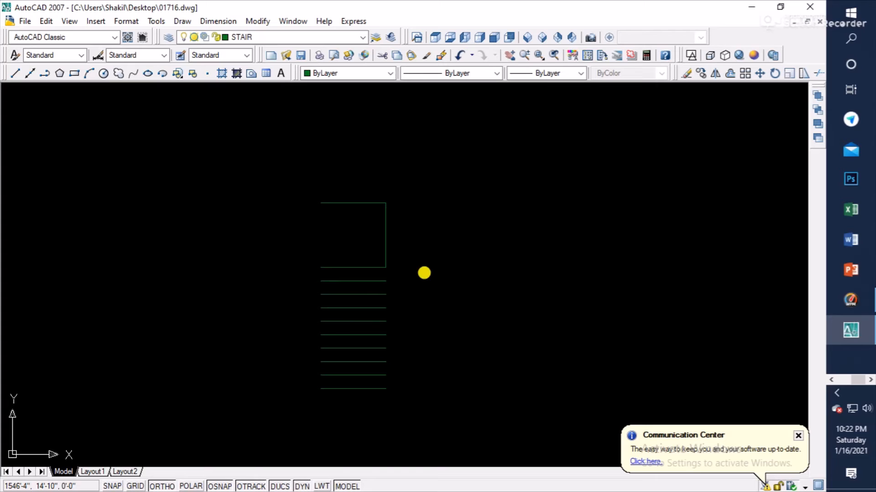
{"action": "type", "text": "o"}
{"action": "key", "text": "Return"}
{"action": "type", "text": "10"}
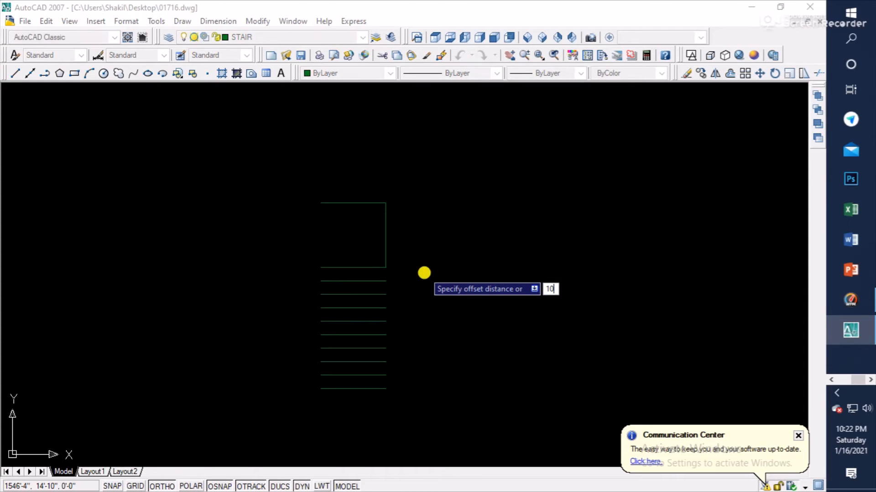
{"action": "key", "text": "Return"}
{"action": "left_click", "coordinate": [385, 231]}
{"action": "left_click", "coordinate": [405, 239]}
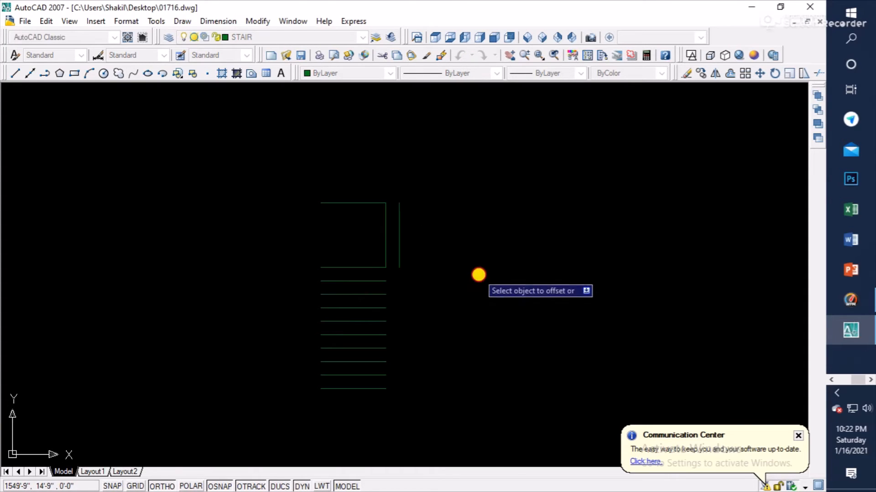
{"action": "left_click", "coordinate": [399, 227]}
{"action": "left_click", "coordinate": [436, 242]}
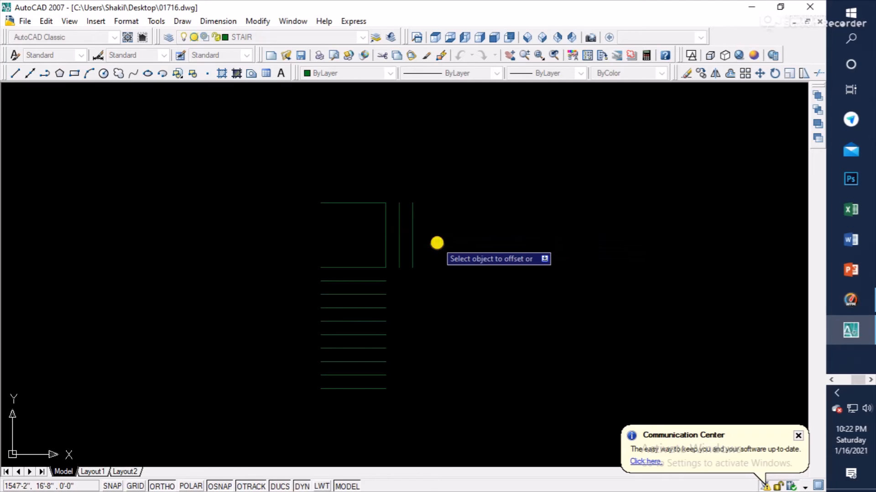
{"action": "left_click", "coordinate": [412, 227]}
{"action": "left_click", "coordinate": [448, 245]}
{"action": "left_click", "coordinate": [426, 227]}
{"action": "left_click", "coordinate": [447, 230]}
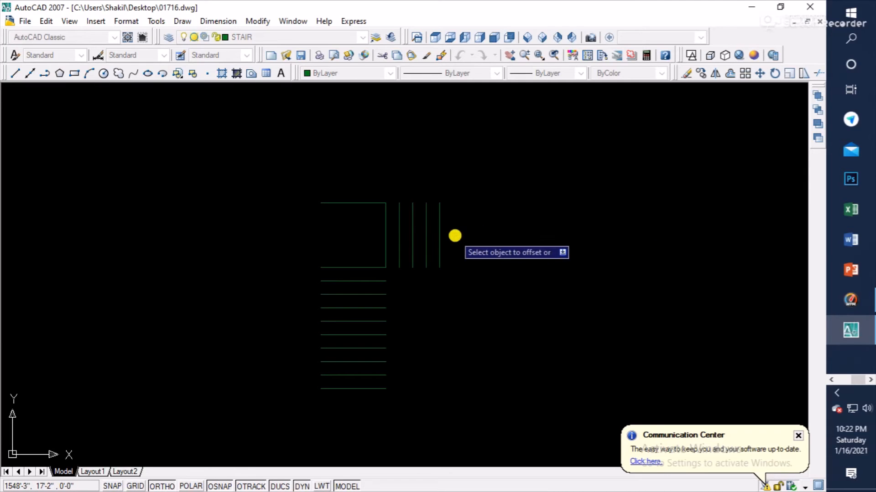
{"action": "left_click", "coordinate": [441, 222]}
{"action": "left_click", "coordinate": [455, 250]}
{"action": "left_click", "coordinate": [453, 236]}
{"action": "left_click", "coordinate": [493, 247]}
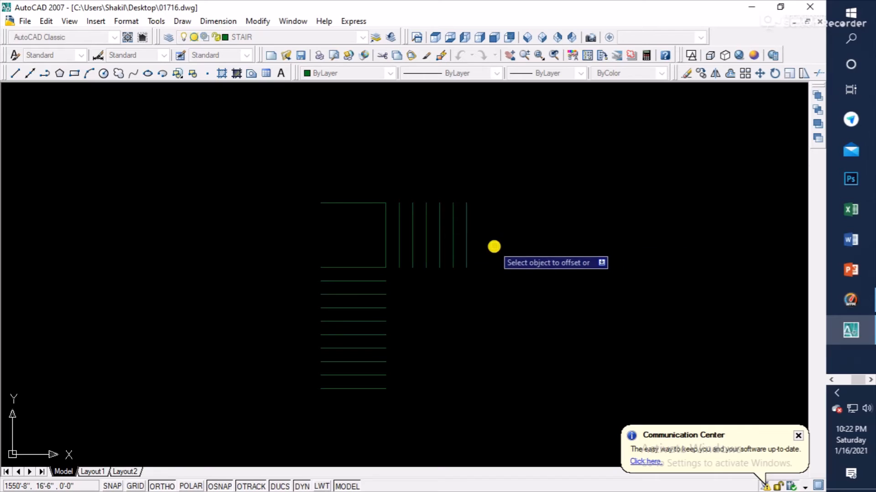
{"action": "left_click", "coordinate": [466, 231]}
{"action": "left_click", "coordinate": [481, 247]}
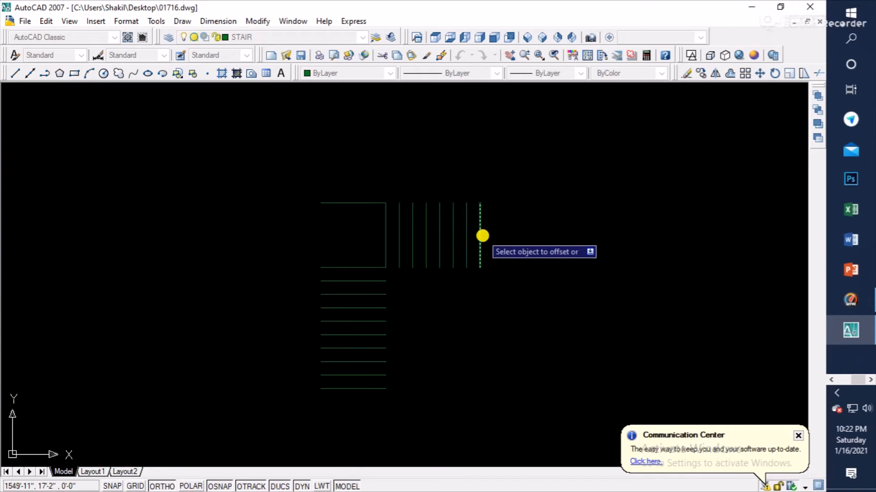
{"action": "left_click", "coordinate": [480, 230]}
{"action": "left_click", "coordinate": [524, 225]}
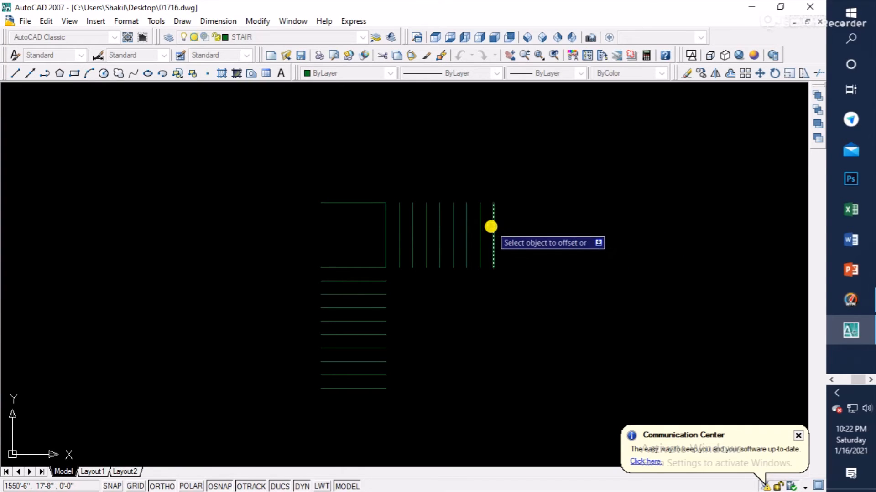
{"action": "left_click", "coordinate": [494, 232]}
{"action": "left_click", "coordinate": [509, 240]}
{"action": "left_click", "coordinate": [507, 232]}
{"action": "left_click", "coordinate": [528, 230]}
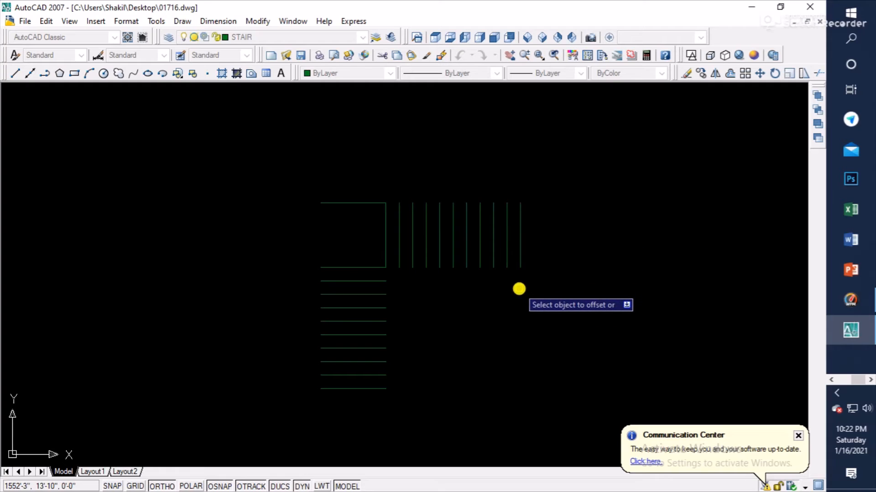
{"action": "scroll", "coordinate": [520, 289], "scroll_direction": "down", "scroll_amount": 2}
{"action": "key", "text": "Escape"}
{"action": "scroll", "coordinate": [428, 299], "scroll_direction": "up", "scroll_amount": 2}
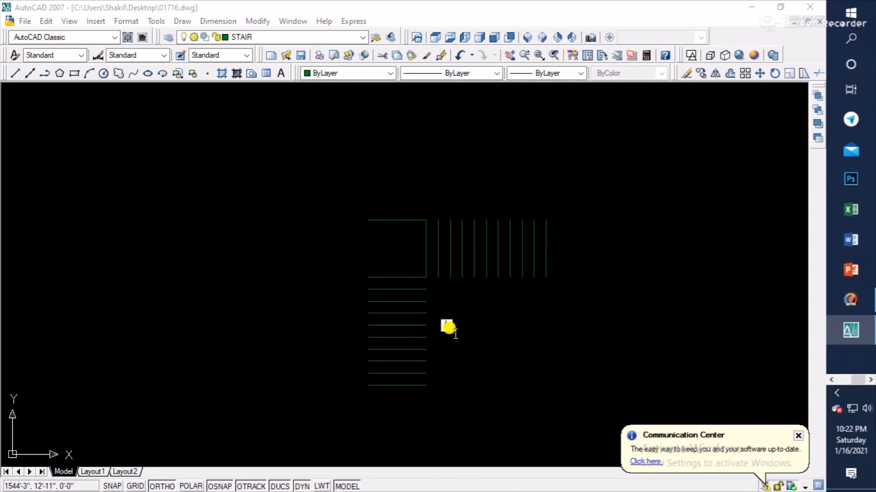
Step: Draw a line along the second flight's upper edge, from the landing's upper right corner to the last tread's upper end
{"action": "key", "text": "Escape"}
{"action": "scroll", "coordinate": [416, 293], "scroll_direction": "up", "scroll_amount": 3}
{"action": "scroll", "coordinate": [452, 253], "scroll_direction": "down", "scroll_amount": 2}
{"action": "middle_click_drag", "start_coordinate": [457, 261], "coordinate": [435, 295]}
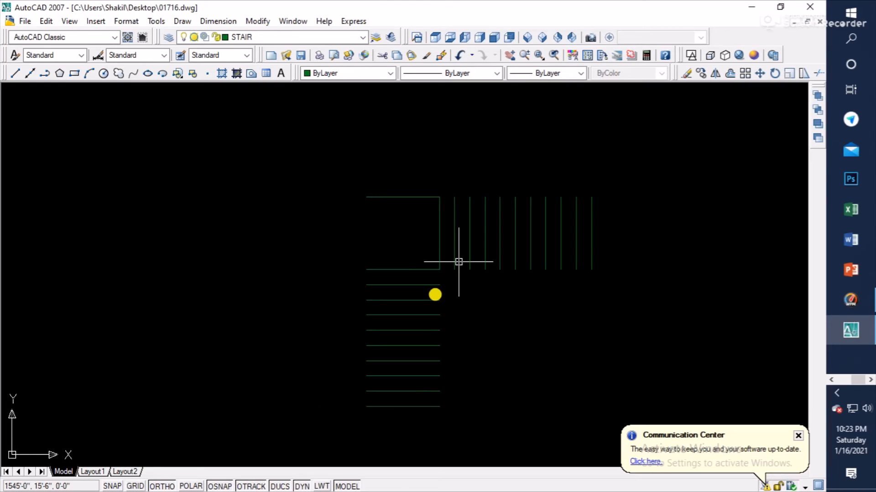
{"action": "type", "text": "l"}
{"action": "key", "text": "Return"}
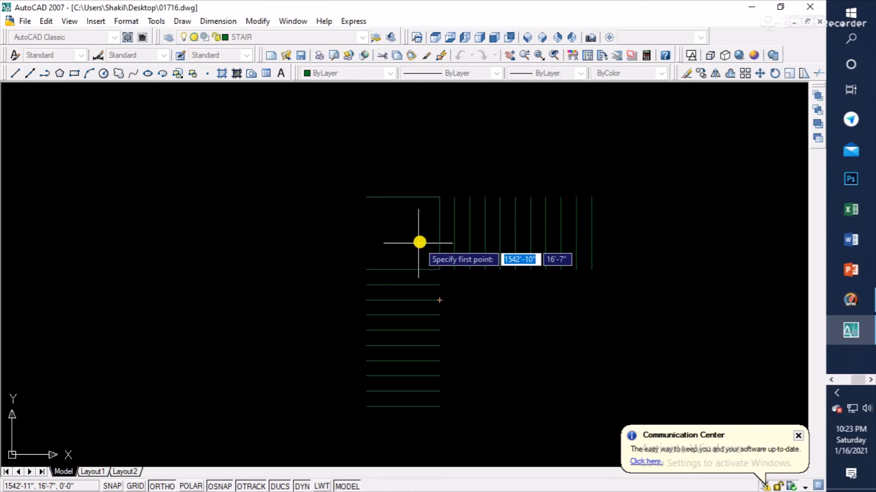
{"action": "left_click", "coordinate": [439, 197]}
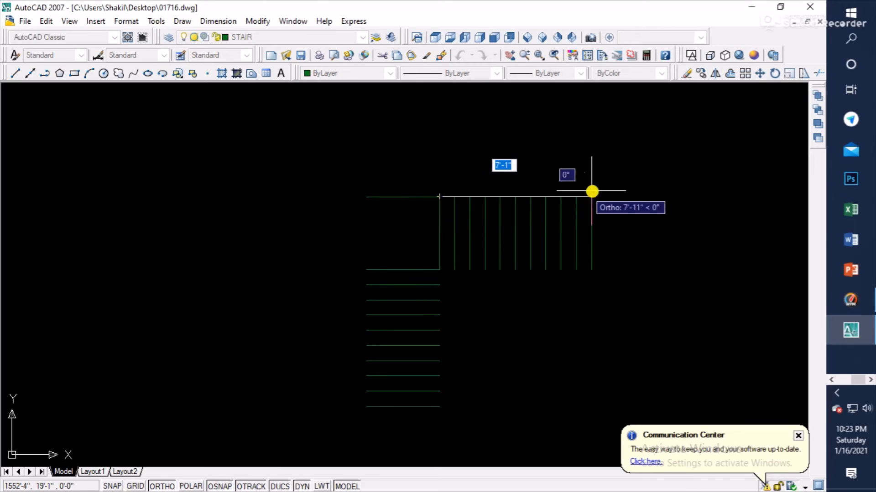
{"action": "left_click", "coordinate": [591, 196]}
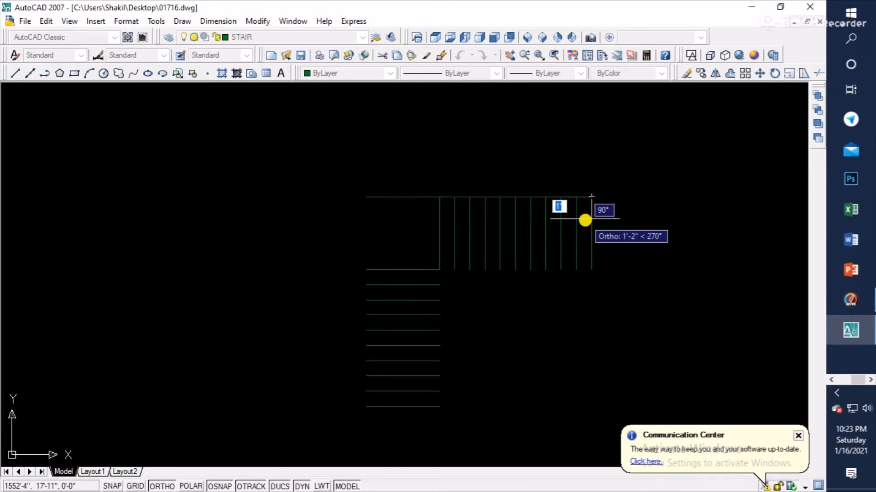
{"action": "left_click", "coordinate": [439, 269]}
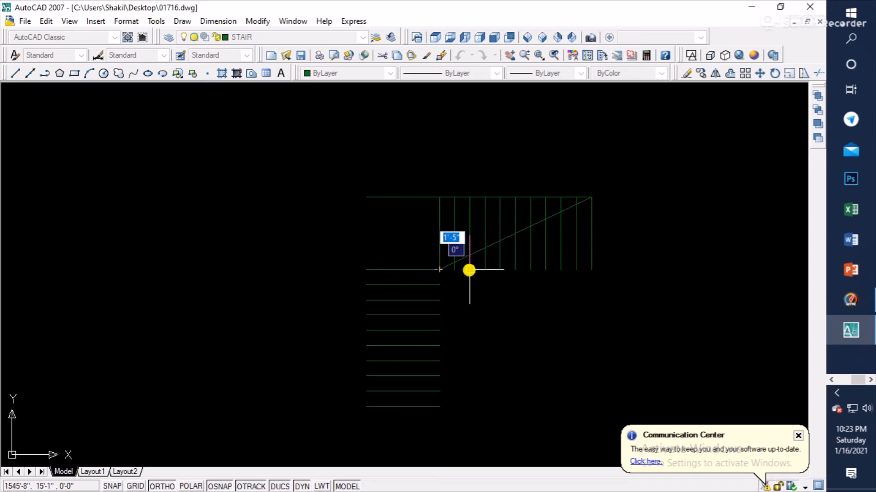
{"action": "key", "text": "Escape"}
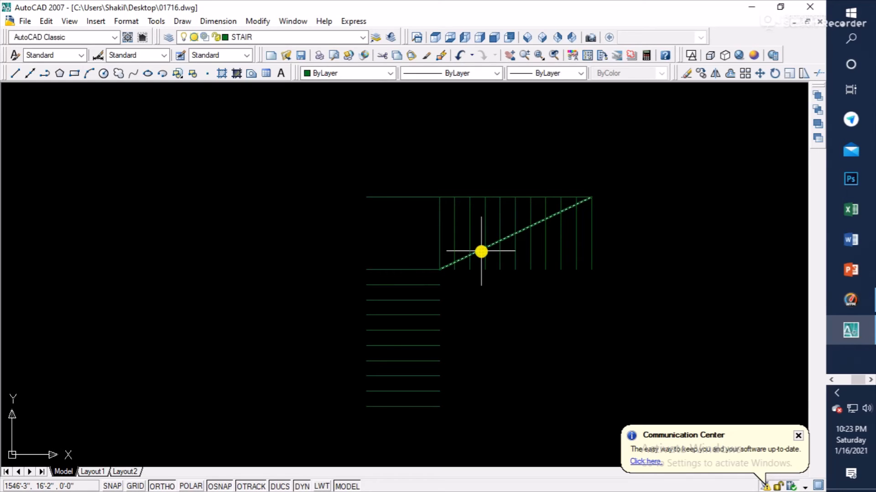
{"action": "scroll", "coordinate": [481, 252], "scroll_direction": "up", "scroll_amount": 2}
{"action": "left_click", "coordinate": [472, 254]}
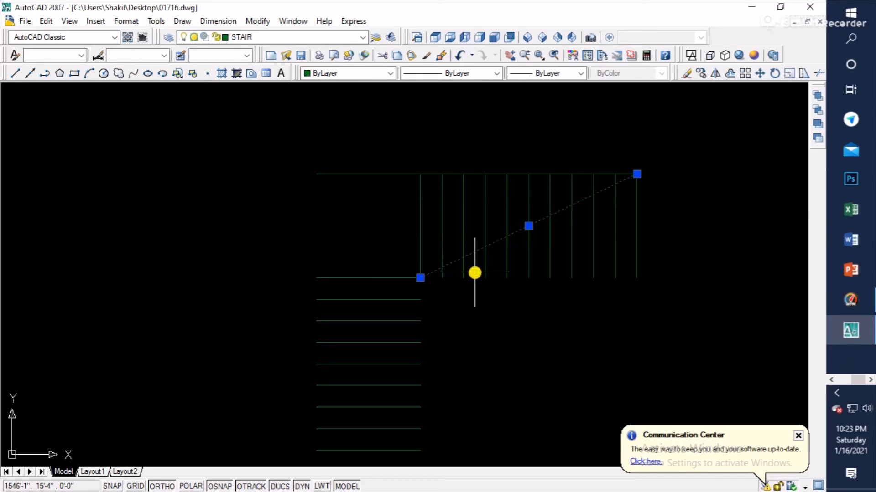
{"action": "key", "text": "Delete"}
Step: Draw a line along the second flight's lower edge, from the landing's lower right corner to the last tread's lower end
{"action": "type", "text": "l"}
{"action": "key", "text": "Return"}
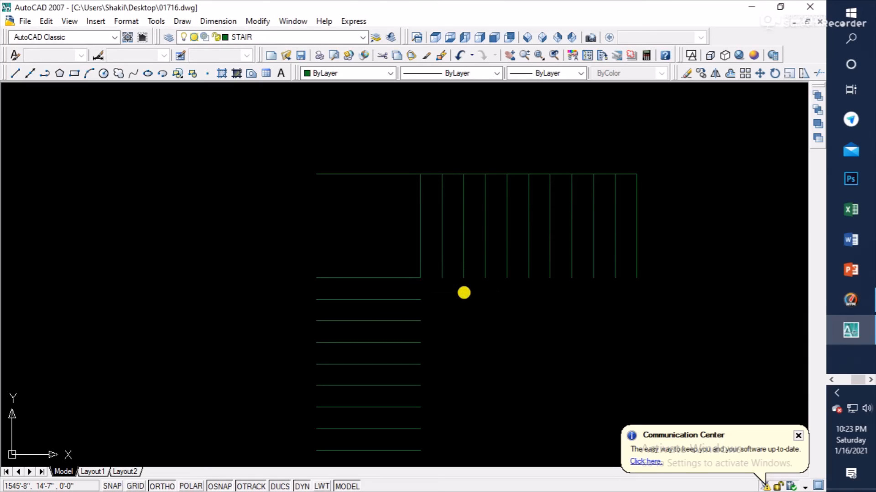
{"action": "left_click", "coordinate": [420, 277]}
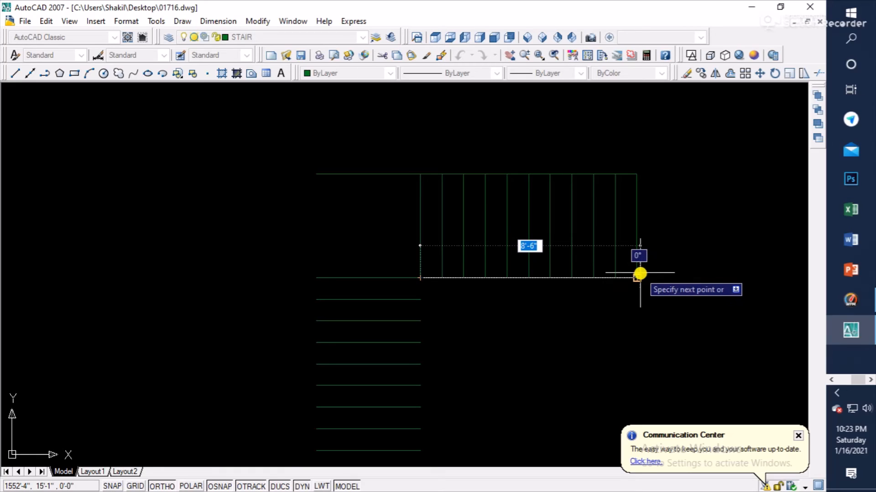
{"action": "left_click", "coordinate": [639, 274]}
{"action": "key", "text": "Escape"}
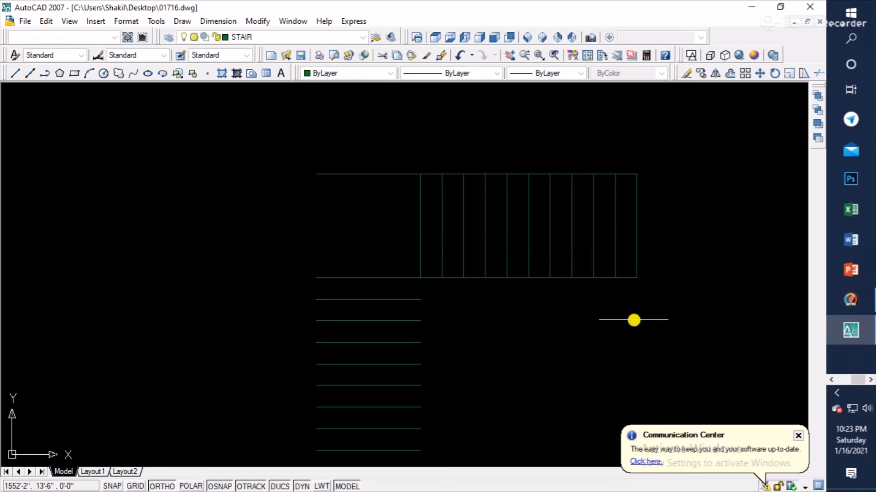
Step: Draw the stair's outer left edge from the landing's upper left corner through its lower left corner to the lowest tread
{"action": "key", "text": "Return"}
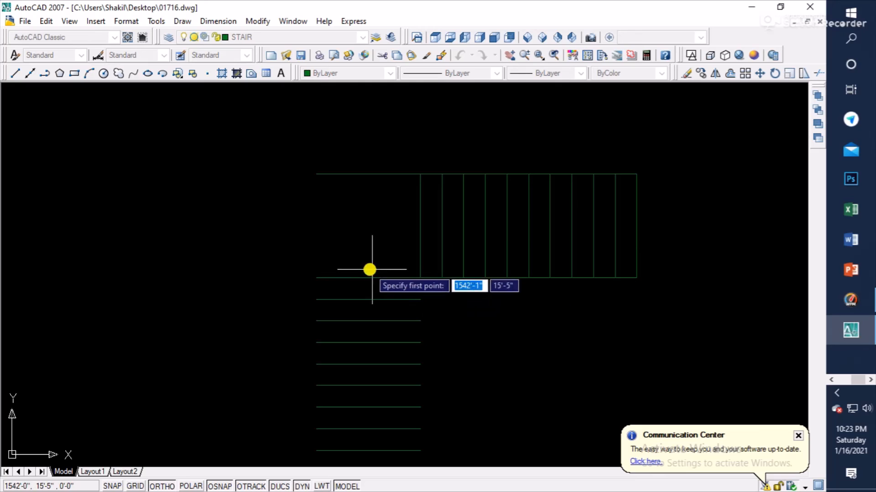
{"action": "left_click", "coordinate": [316, 174]}
{"action": "scroll", "coordinate": [333, 317], "scroll_direction": "down", "scroll_amount": 8}
{"action": "middle_click_drag", "start_coordinate": [334, 318], "coordinate": [367, 290]}
{"action": "scroll", "coordinate": [371, 293], "scroll_direction": "up", "scroll_amount": 6}
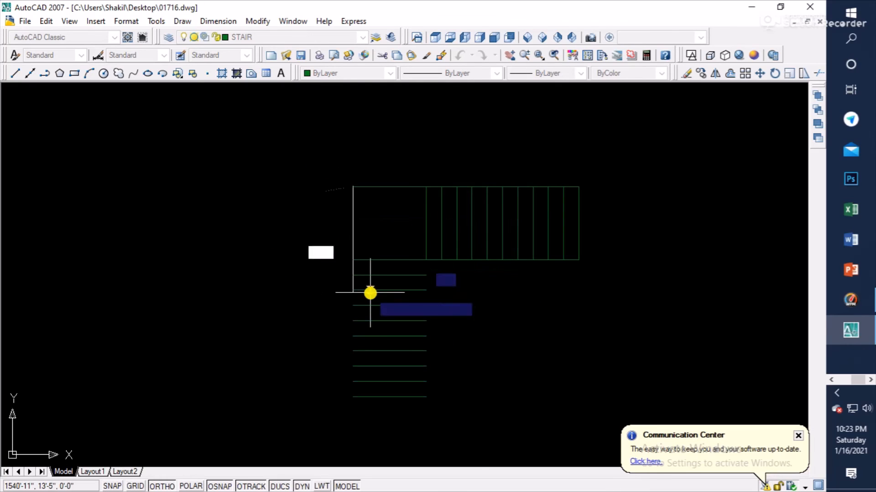
{"action": "left_click", "coordinate": [354, 259]}
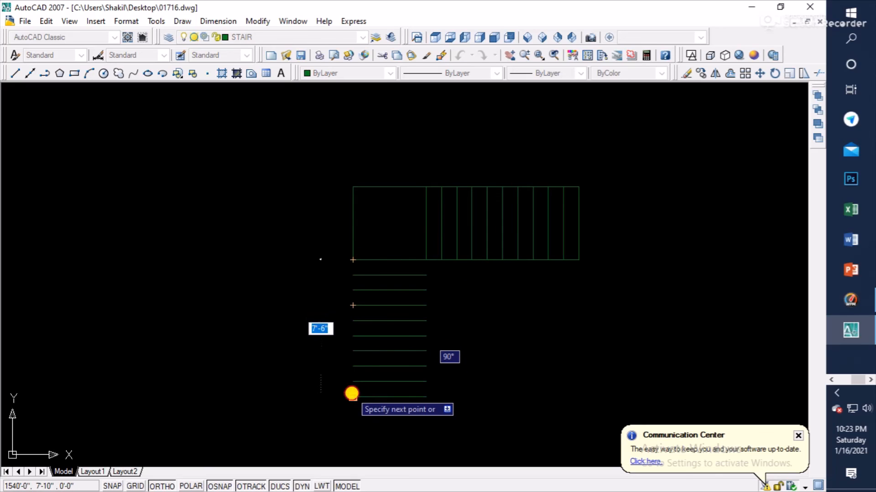
{"action": "left_click", "coordinate": [352, 396]}
{"action": "key", "text": "Return"}
Step: Draw the first flight's right edge from the landing's lower right corner down to the lowest tread's right end
{"action": "key", "text": "Return"}
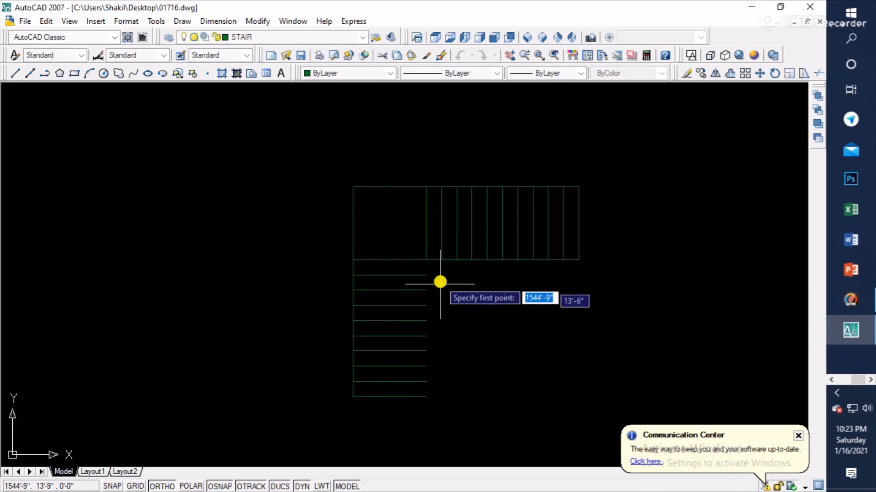
{"action": "left_click", "coordinate": [426, 260]}
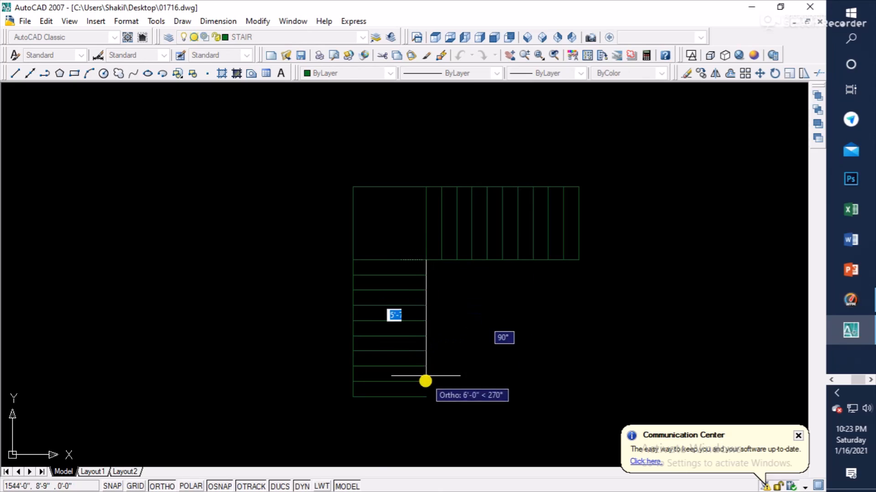
{"action": "left_click", "coordinate": [425, 397]}
{"action": "key", "text": "Return"}
Step: Review the L-shaped stair plan, checking both flights and the corner landing
{"action": "scroll", "coordinate": [488, 408], "scroll_direction": "down", "scroll_amount": 3}
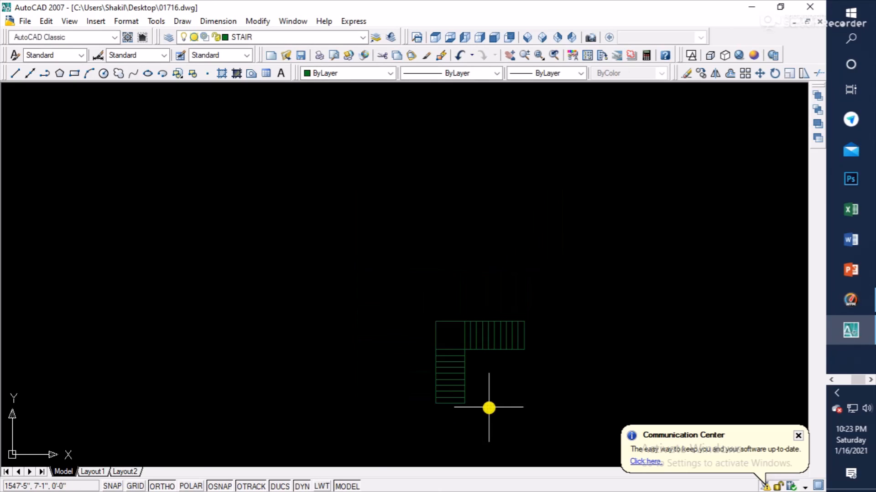
{"action": "middle_click_drag", "start_coordinate": [488, 408], "coordinate": [469, 280]}
{"action": "scroll", "coordinate": [481, 241], "scroll_direction": "up", "scroll_amount": 2}
{"action": "mouse_move", "coordinate": [481, 244]}
{"action": "middle_mouse_down"}
{"action": "mouse_move", "coordinate": [475, 298]}
{"action": "mouse_move", "coordinate": [466, 299]}
{"action": "middle_mouse_up"}
{"action": "scroll", "coordinate": [466, 255], "scroll_direction": "up", "scroll_amount": 2}
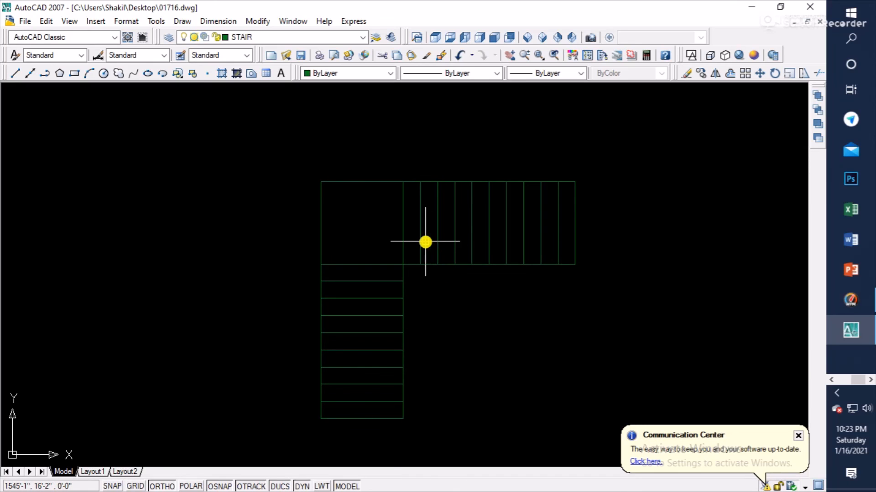
{"action": "scroll", "coordinate": [451, 306], "scroll_direction": "down", "scroll_amount": 2}
{"action": "scroll", "coordinate": [451, 264], "scroll_direction": "up", "scroll_amount": 2}
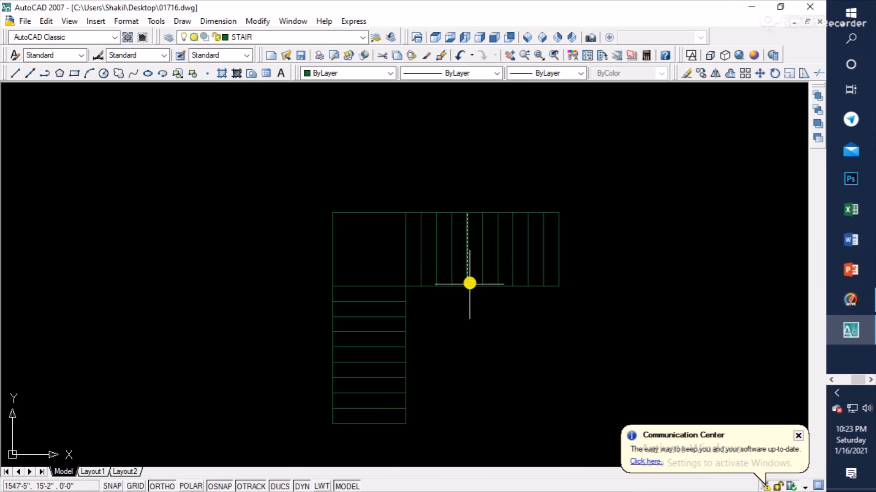
{"action": "middle_click_drag", "start_coordinate": [455, 332], "coordinate": [445, 324]}
{"action": "scroll", "coordinate": [502, 268], "scroll_direction": "down", "scroll_amount": 2}
{"action": "middle_click_drag", "start_coordinate": [474, 295], "coordinate": [452, 297]}
{"action": "scroll", "coordinate": [456, 289], "scroll_direction": "up", "scroll_amount": 2}
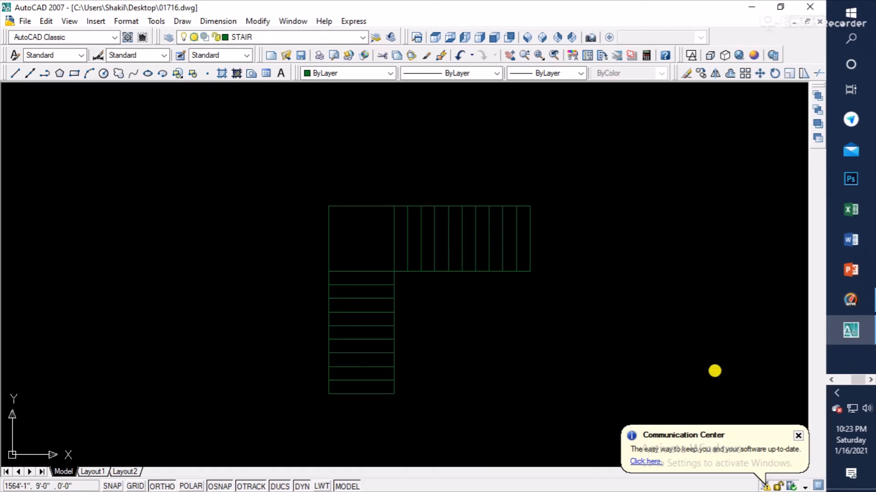
{"action": "left_click", "coordinate": [838, 394]}
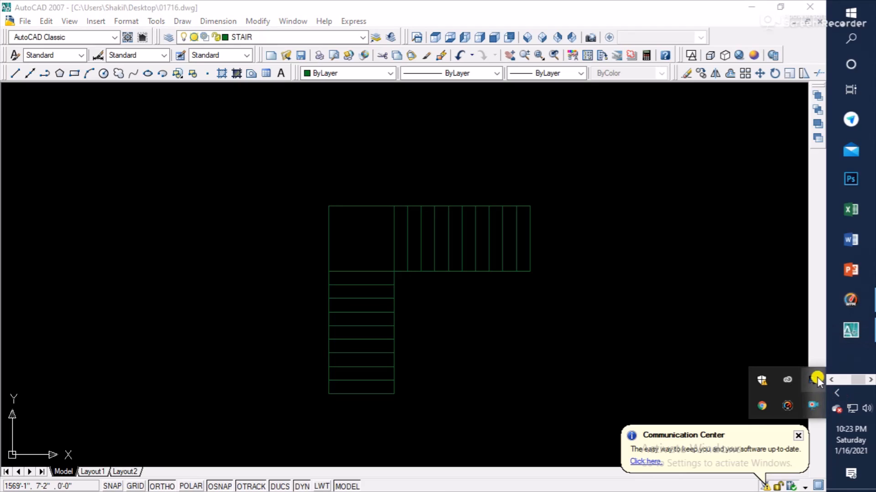